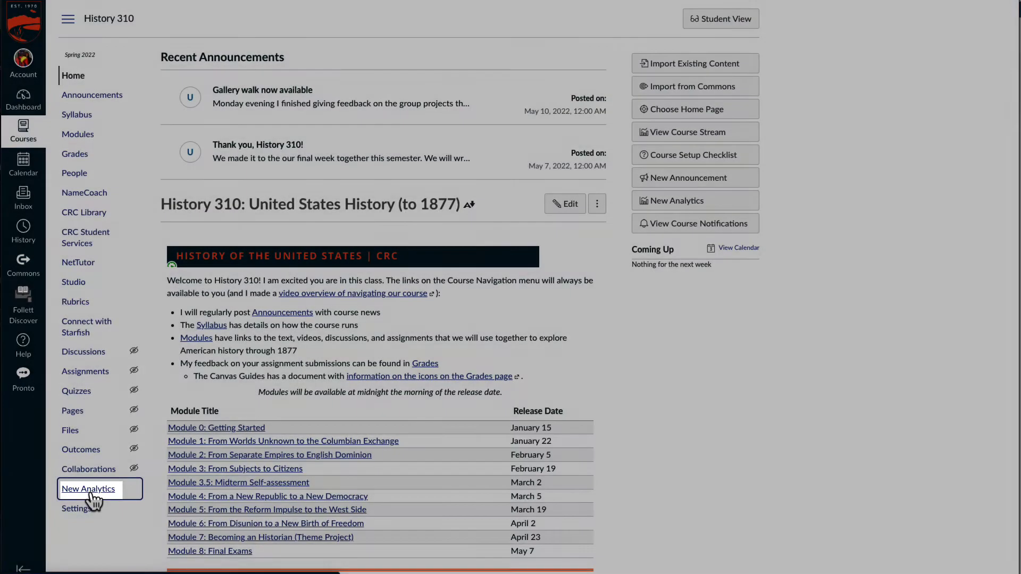
- Open New Analytics for History 310 to view the 59.49% average course grade chart
click(91, 494)
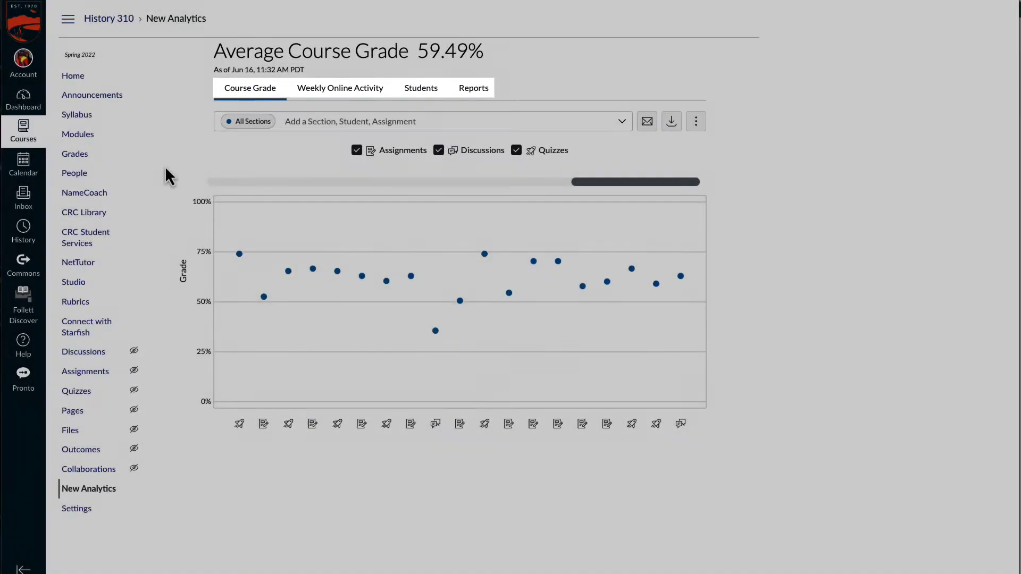
- Scroll the grade chart to the earliest assignments, glance at Chapter 3: check, then open Chapter 1: check details
click(287, 182)
drag(296, 179, 368, 186)
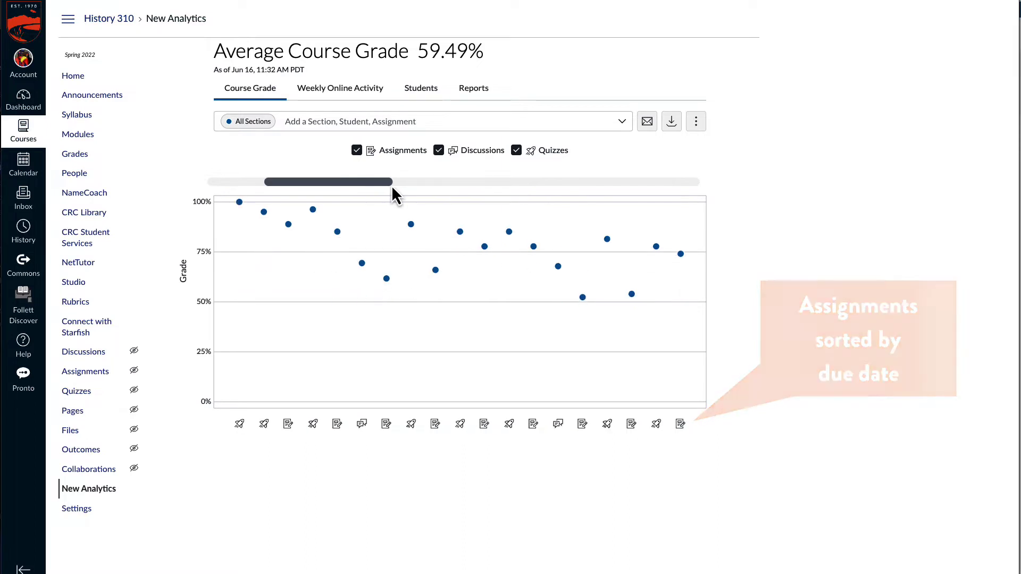
mouse_move(461, 236)
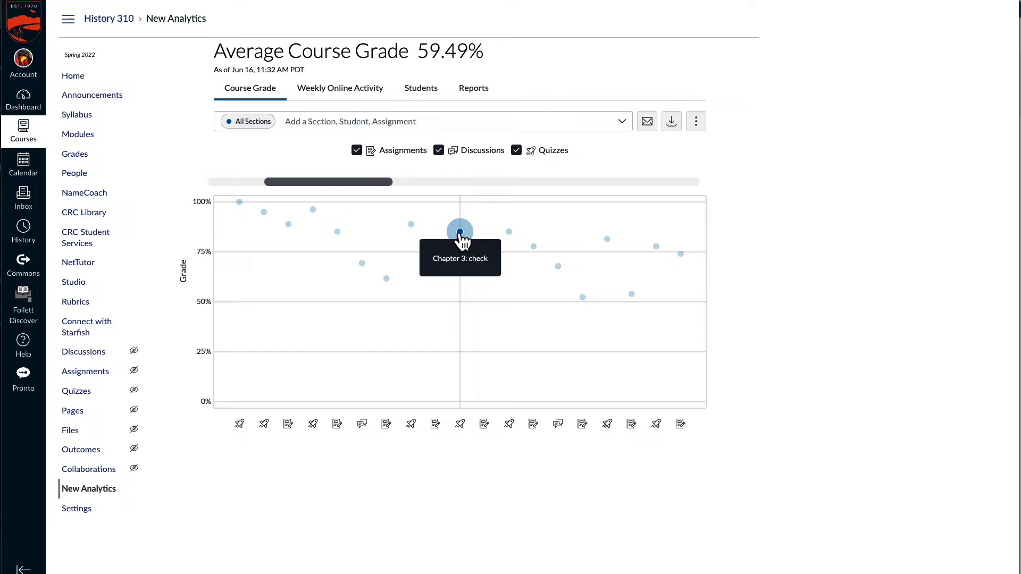
click(461, 236)
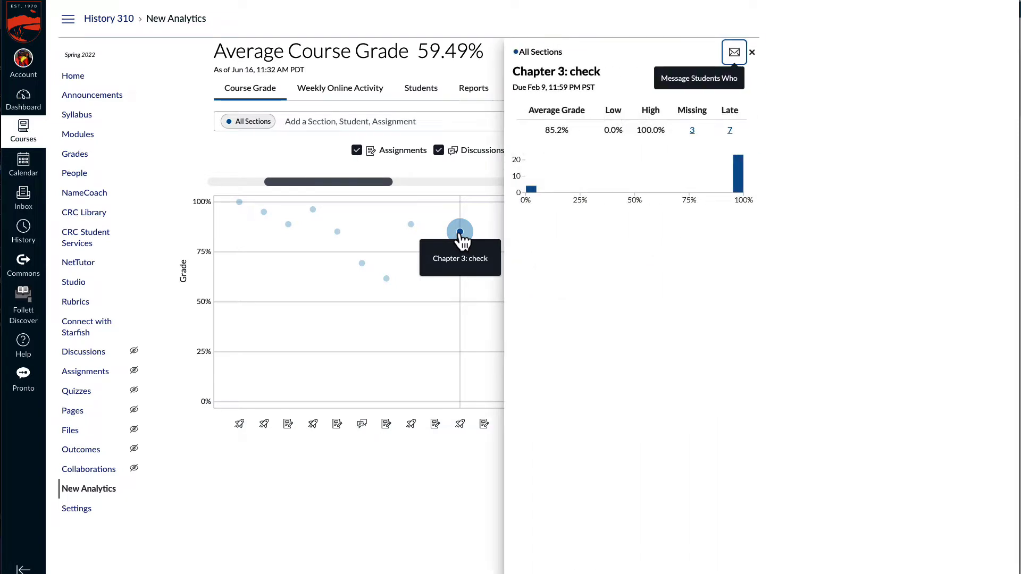
click(442, 178)
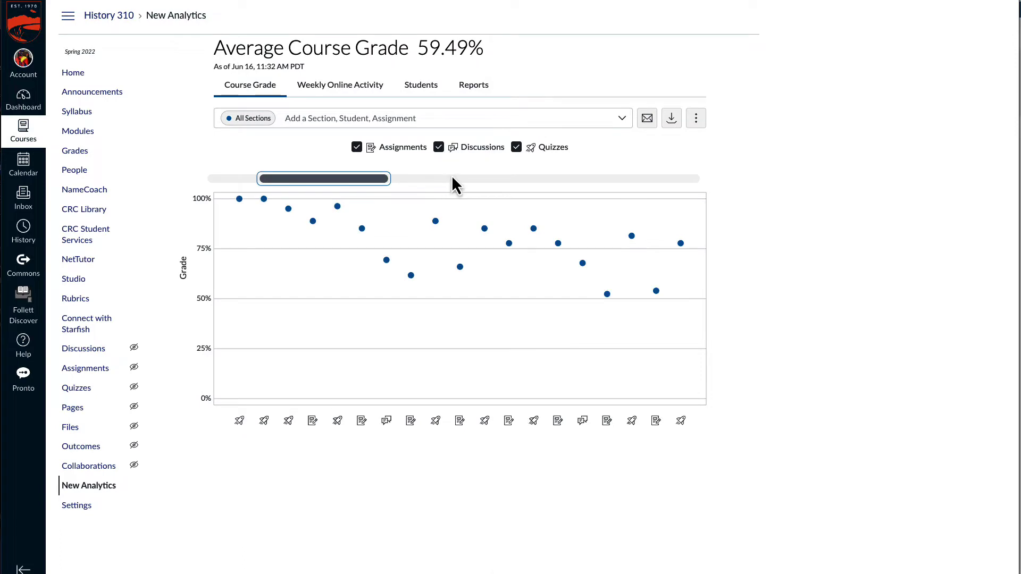
mouse_move(290, 213)
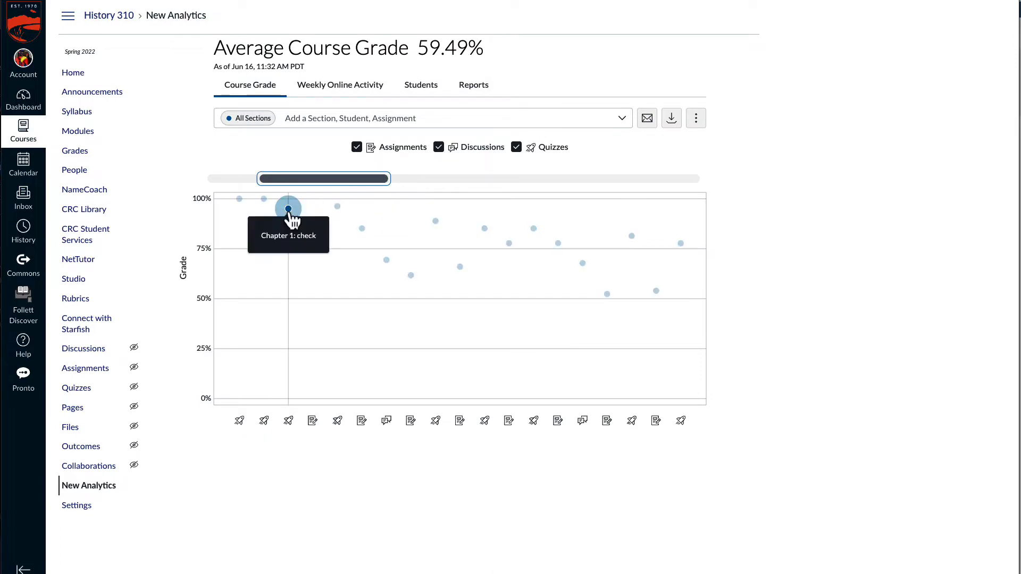
click(288, 209)
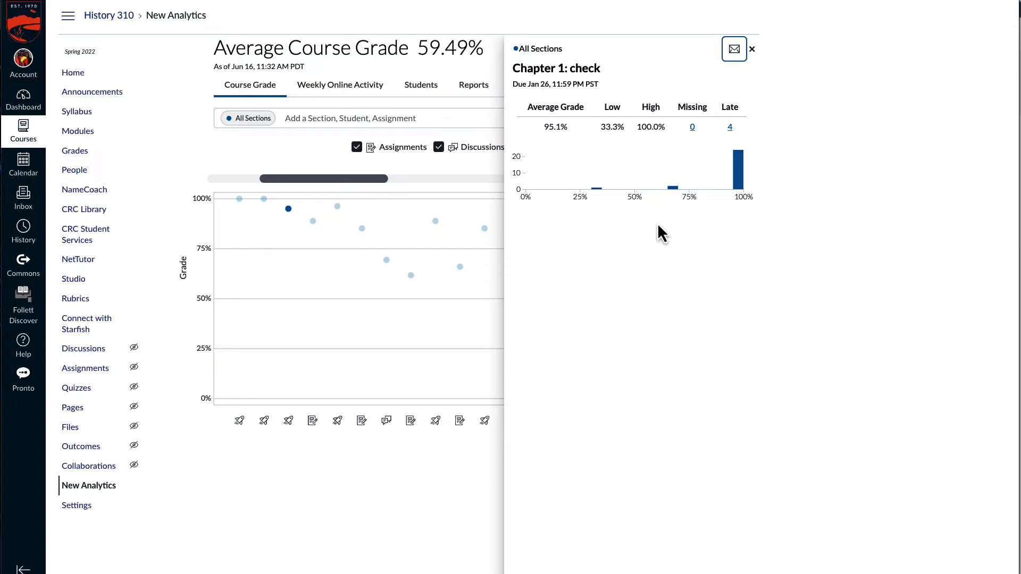
- Draft a message to students scoring 0–99 on Chapter 1: check, then discard it and close the details
click(734, 49)
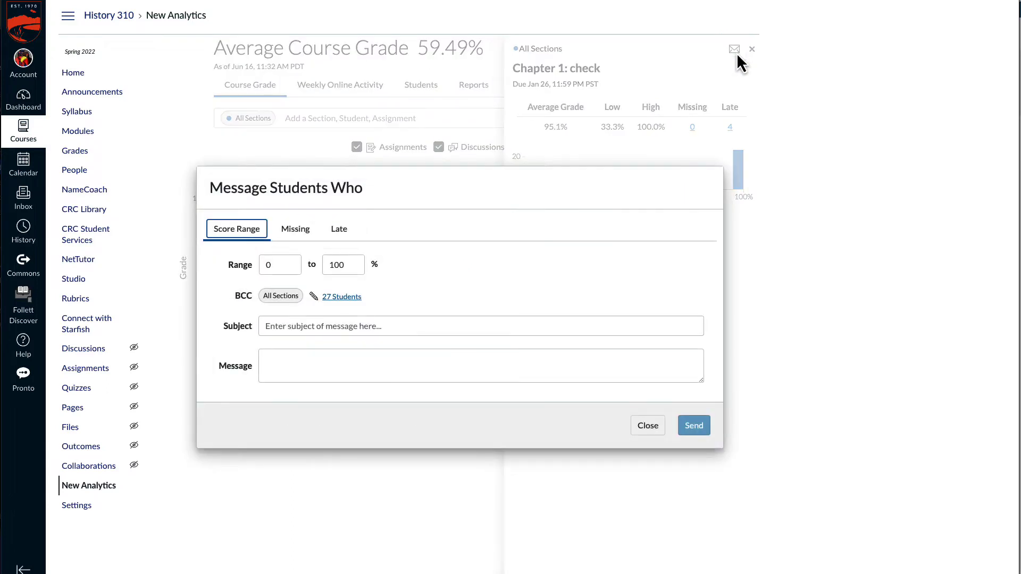
drag(353, 265, 296, 265)
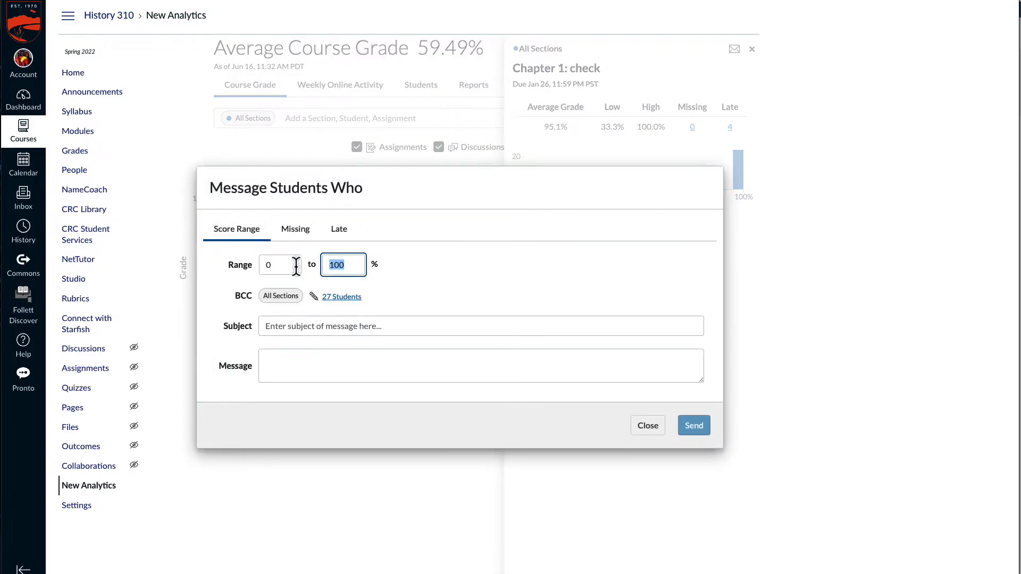
text(99)
click(351, 333)
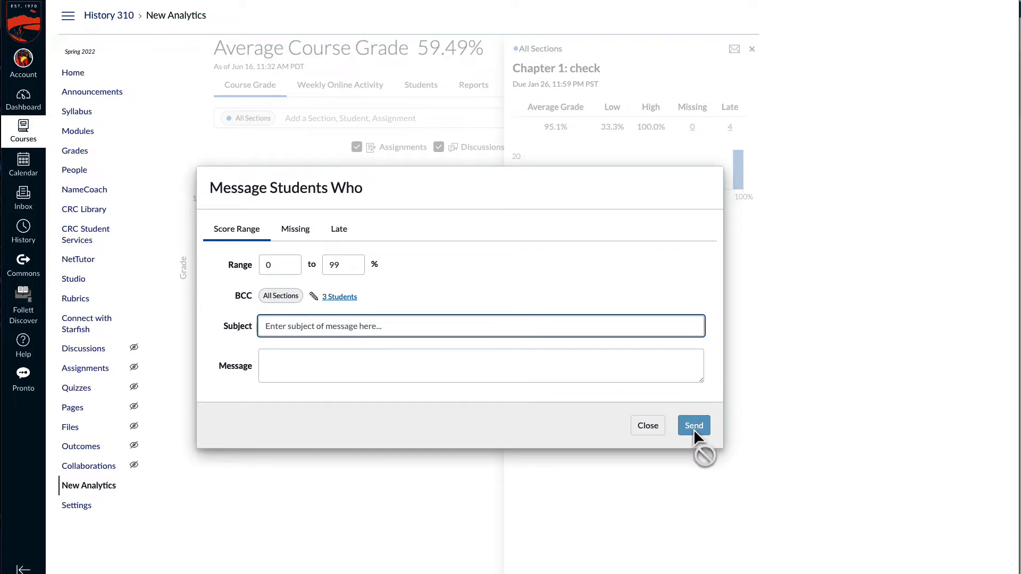
click(652, 430)
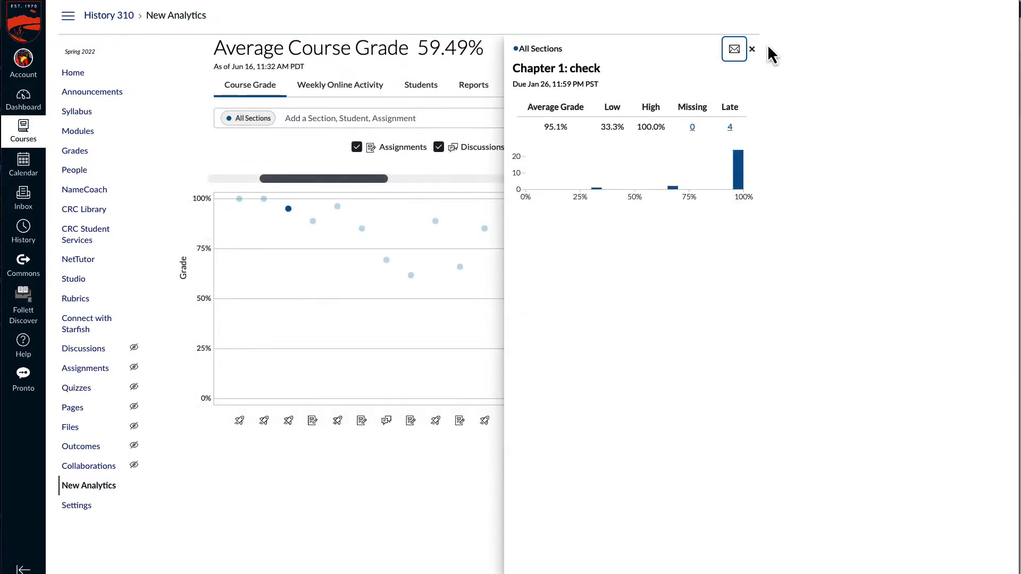
click(752, 49)
- View weekly activity for weeks 2/6–5/15 and inspect the Mar 20–27 week (1,172 views, 177 participations)
click(376, 85)
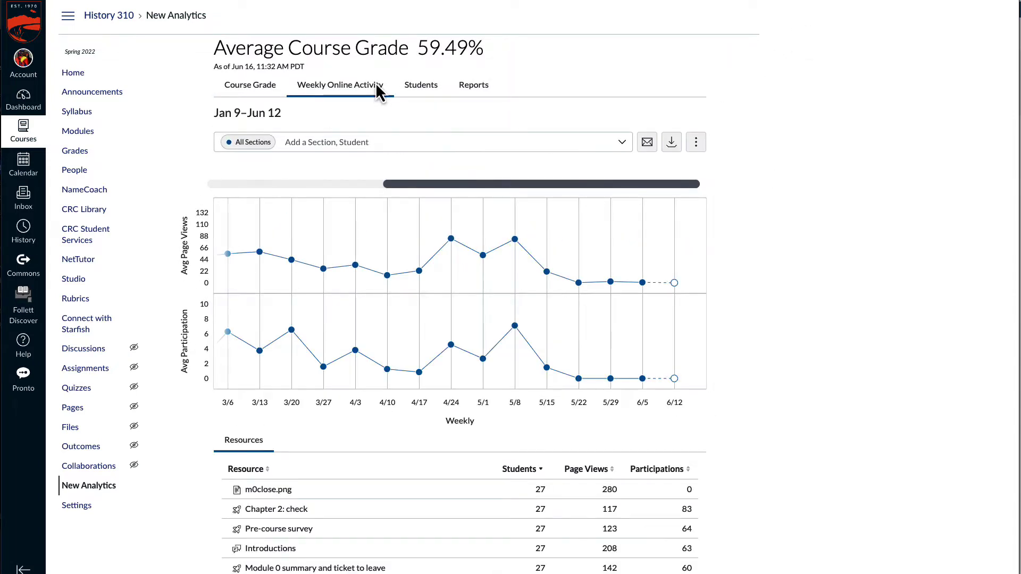
drag(527, 184, 439, 184)
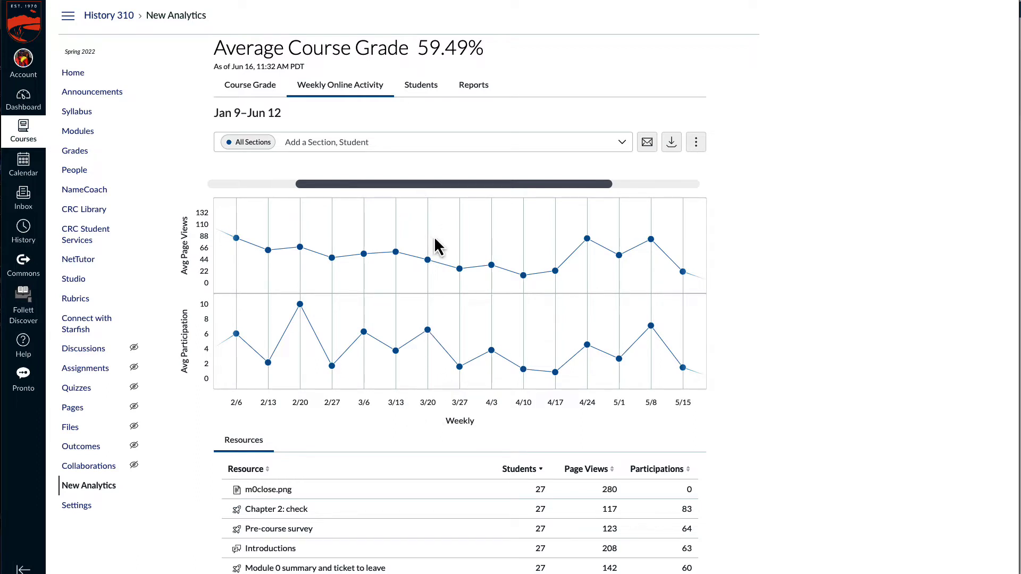
mouse_move(428, 261)
mouse_move(427, 331)
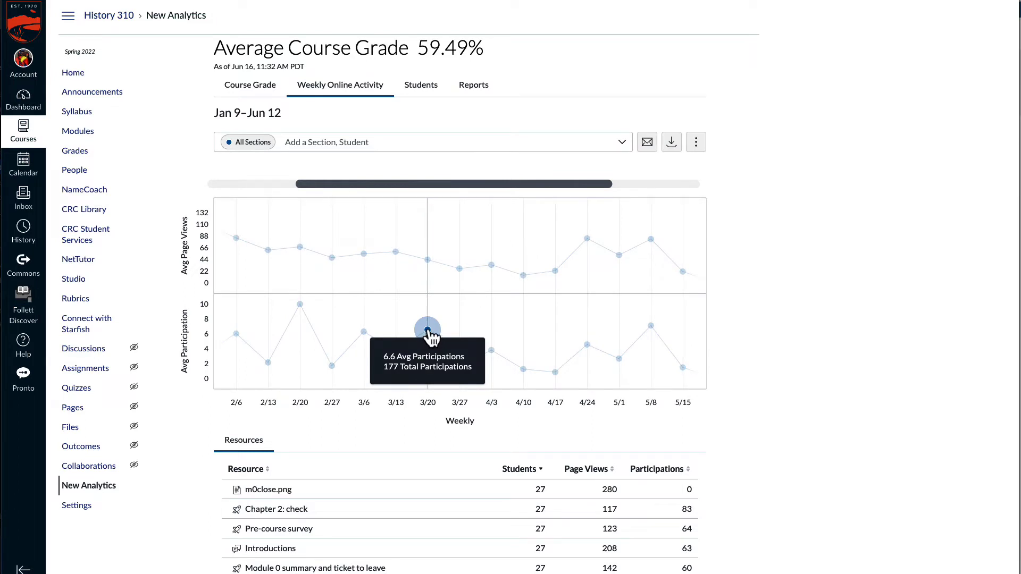
click(428, 331)
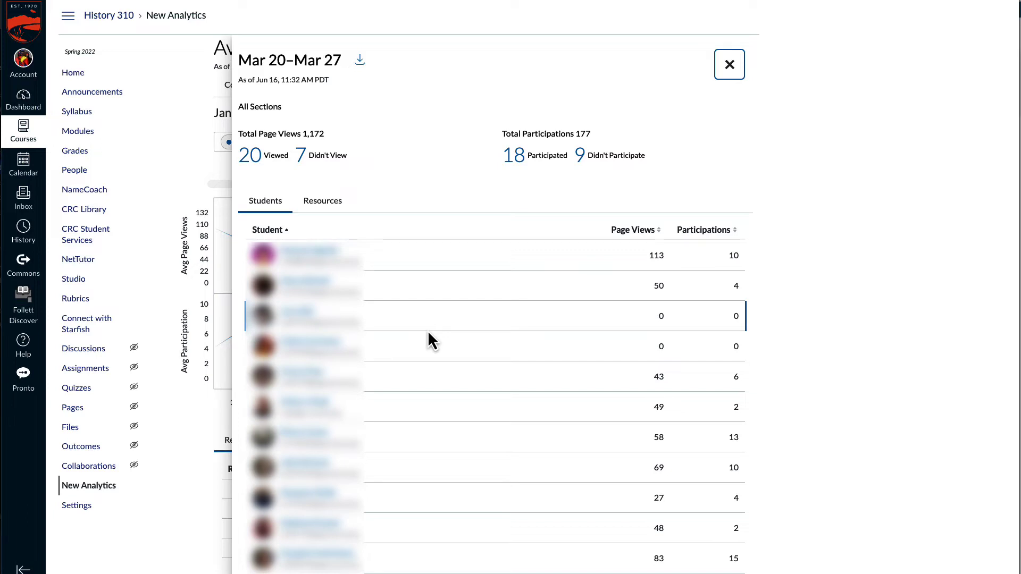
key(Escape)
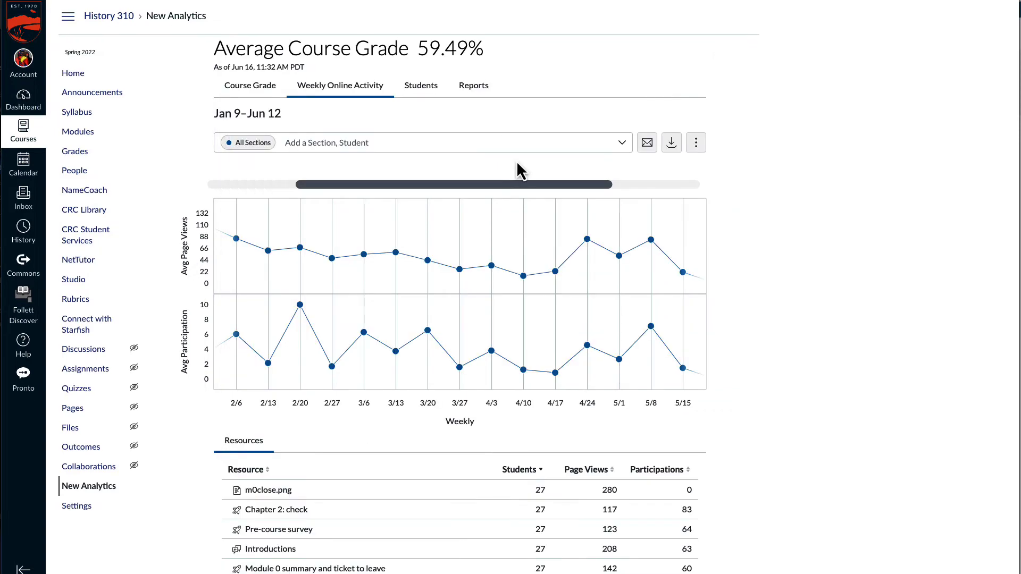
click(647, 144)
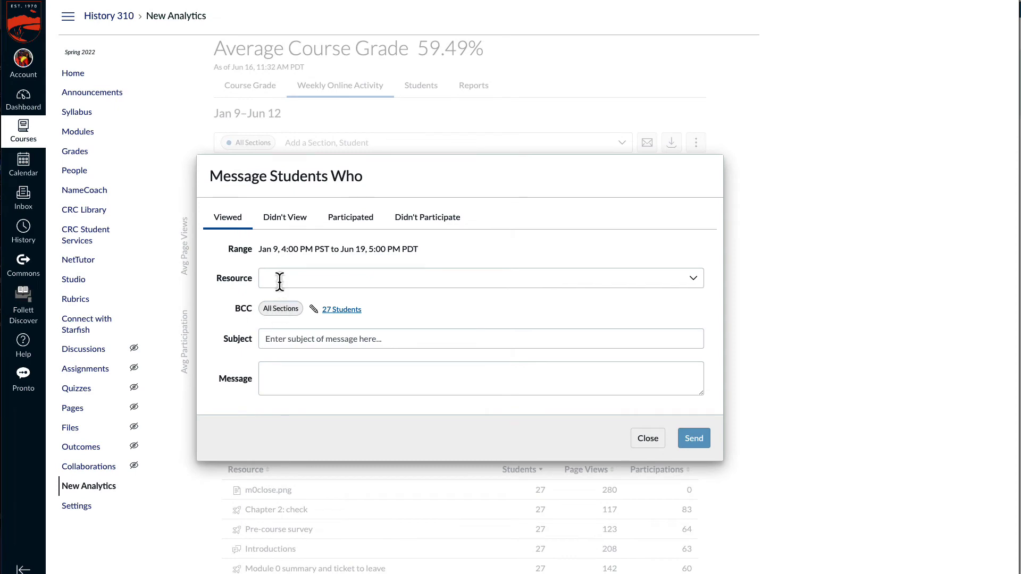
click(280, 278)
text(primary)
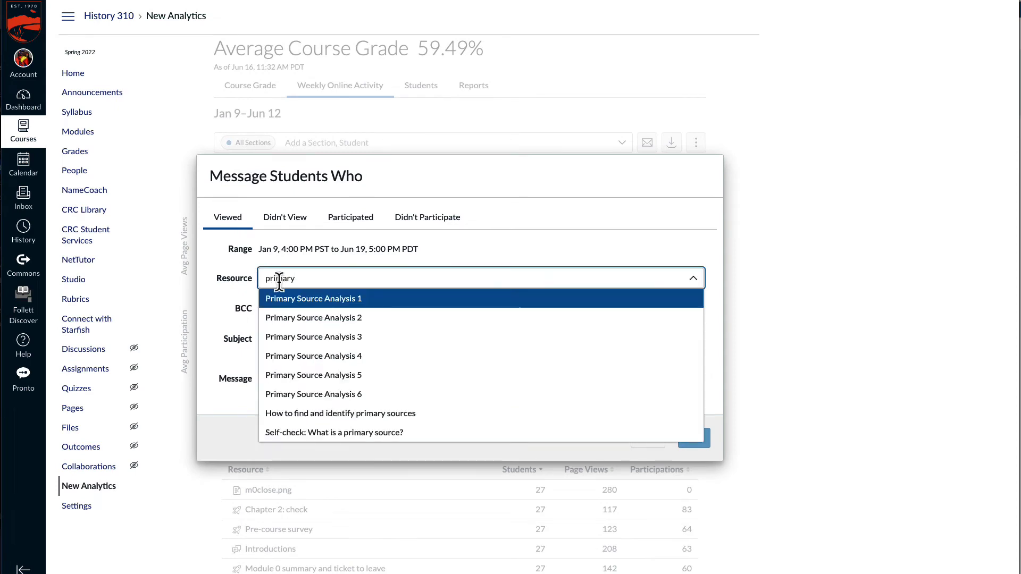
click(388, 414)
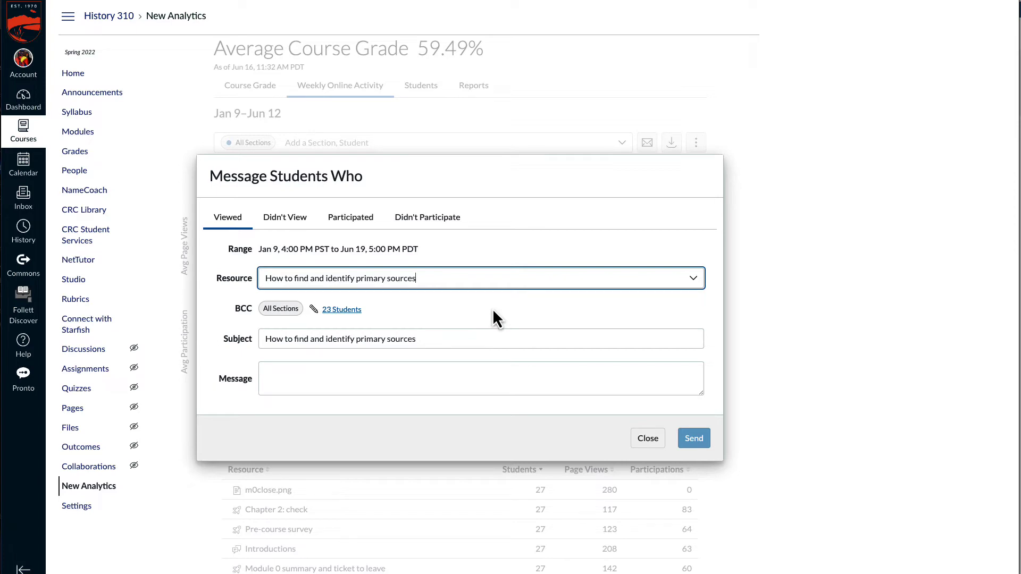
click(290, 228)
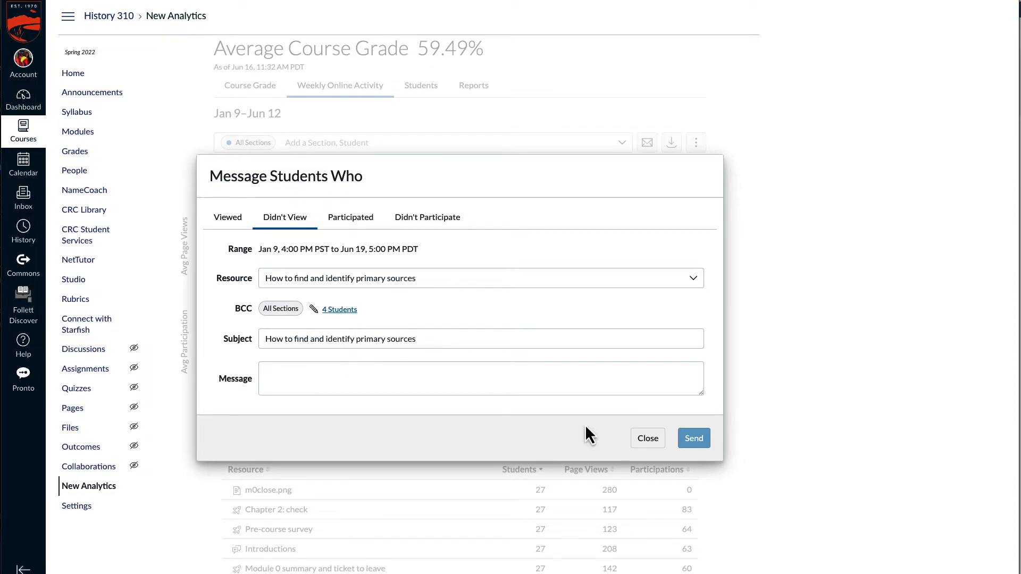
scroll(643, 439, down, 1)
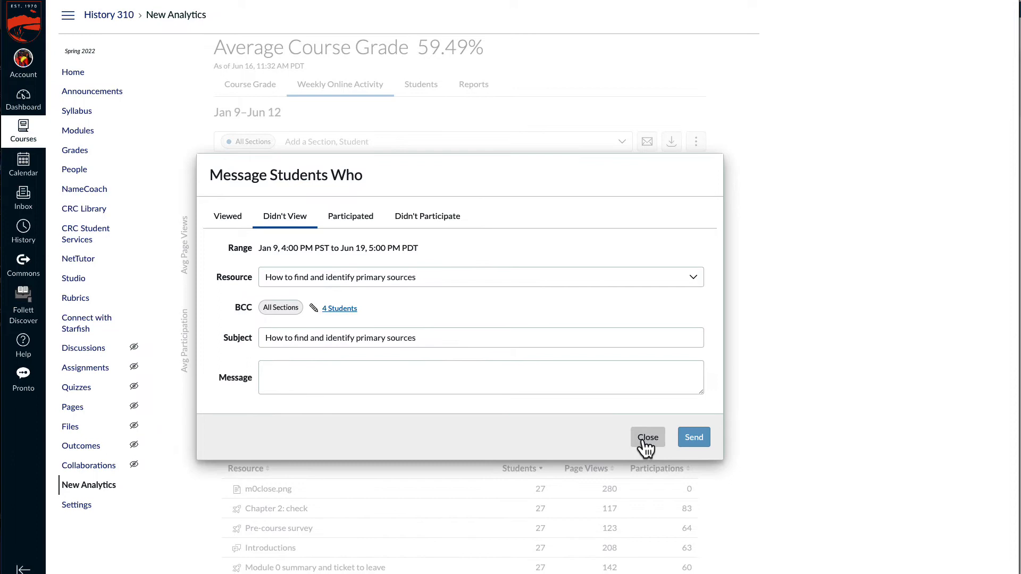
click(645, 438)
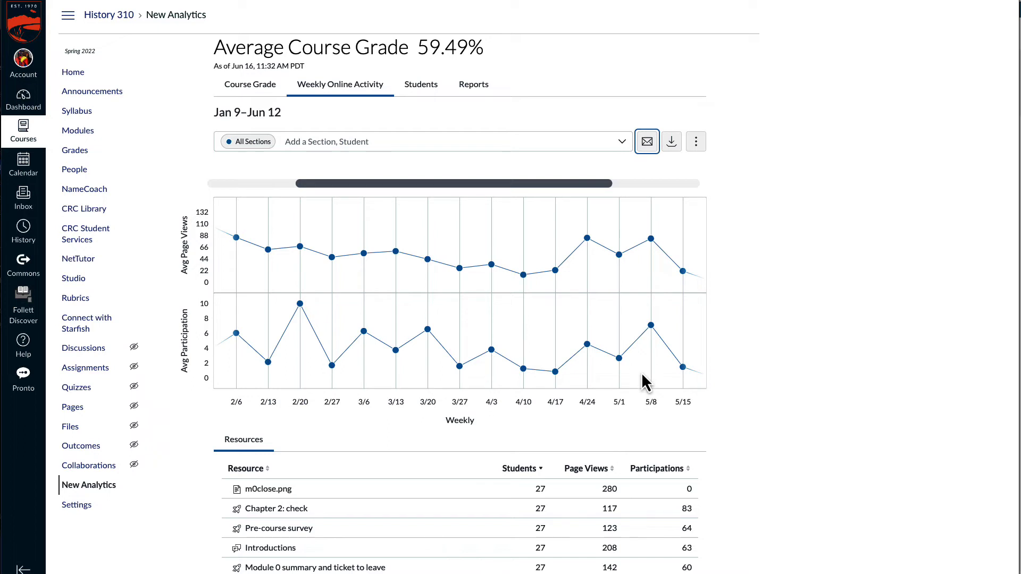
click(649, 325)
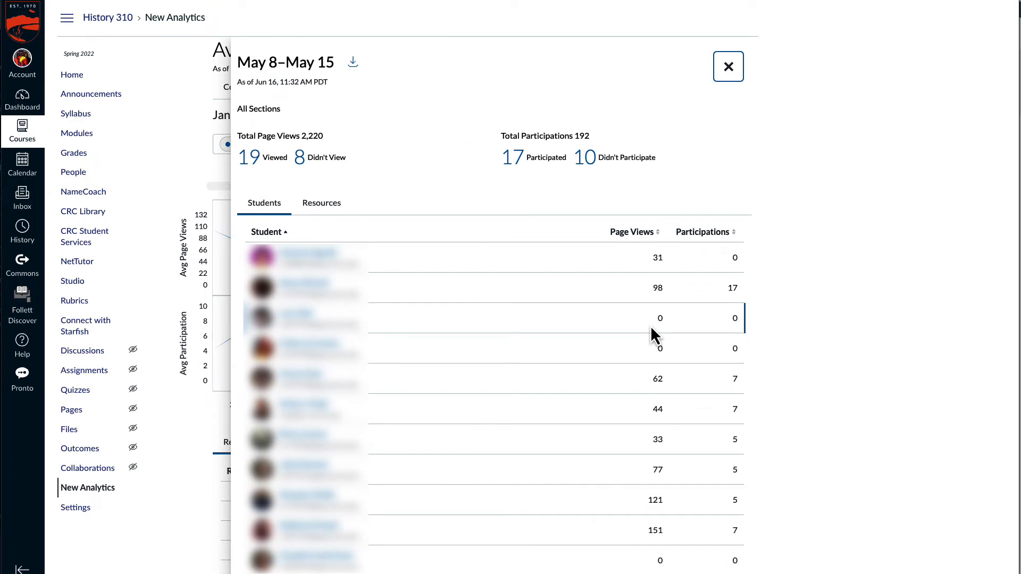
click(301, 160)
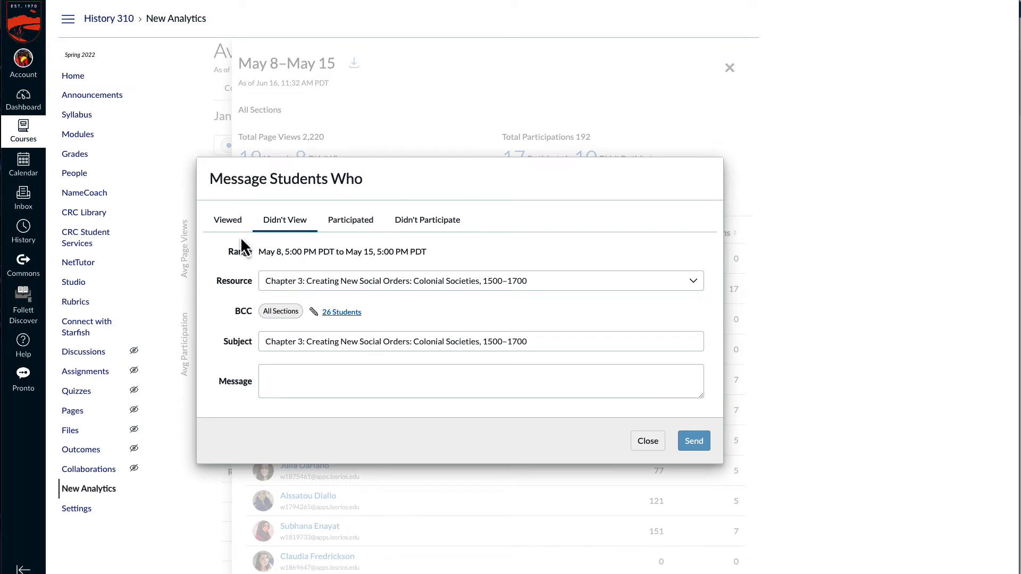
drag(260, 248, 384, 250)
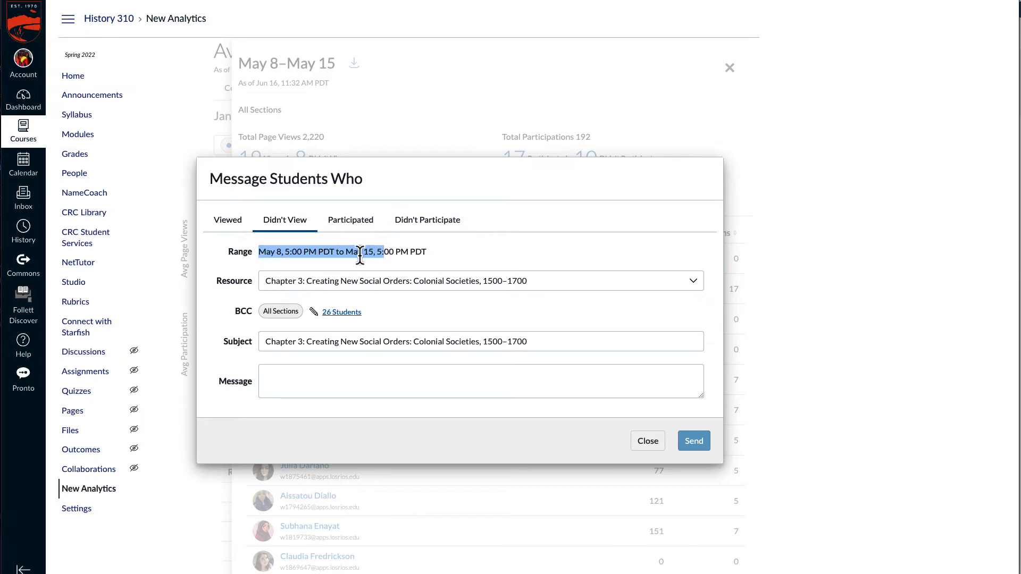
click(224, 222)
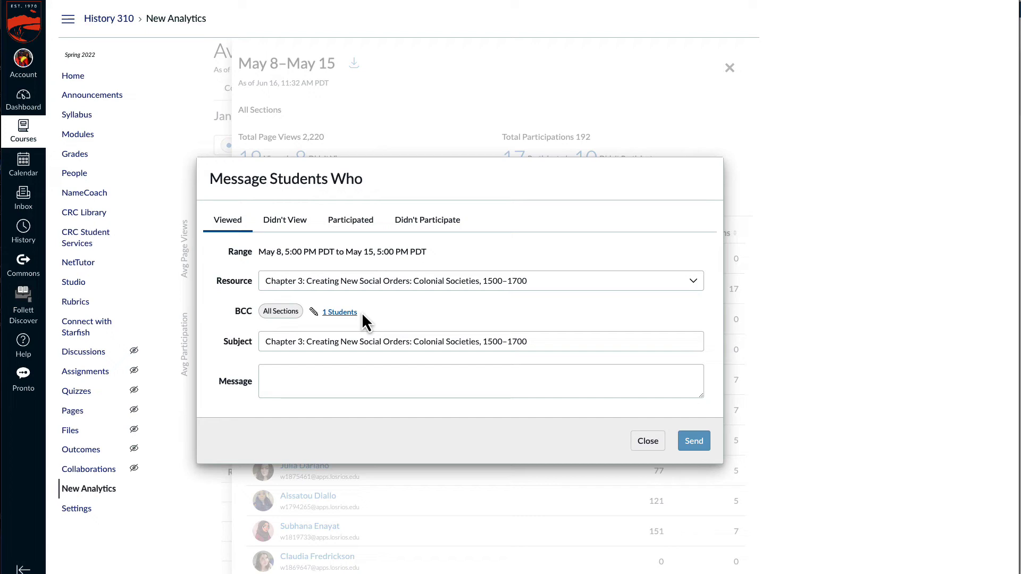
key(Escape)
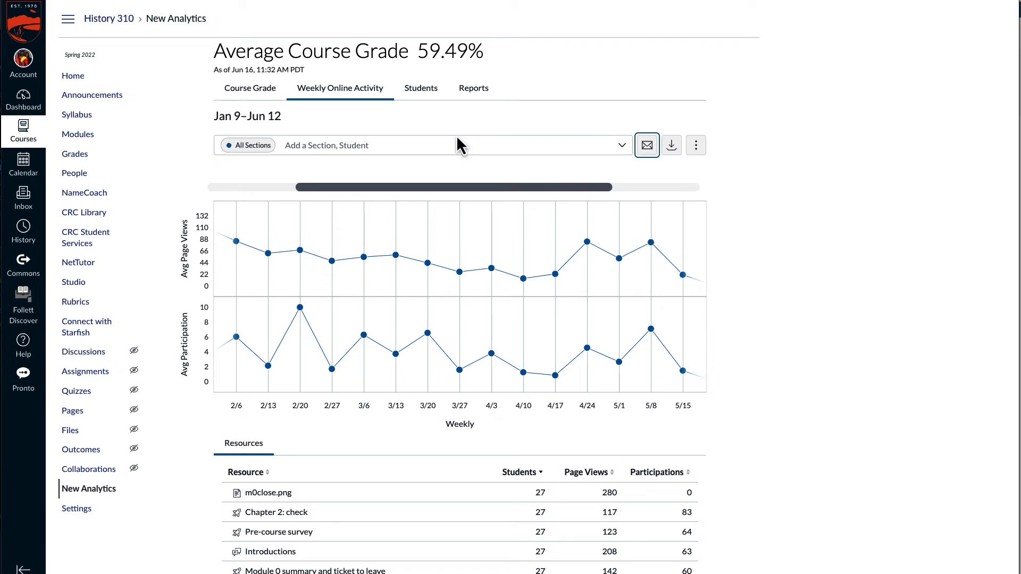
- Show the Course Grade chart with Display Shapes turned on for assignments, discussions and quizzes
click(256, 89)
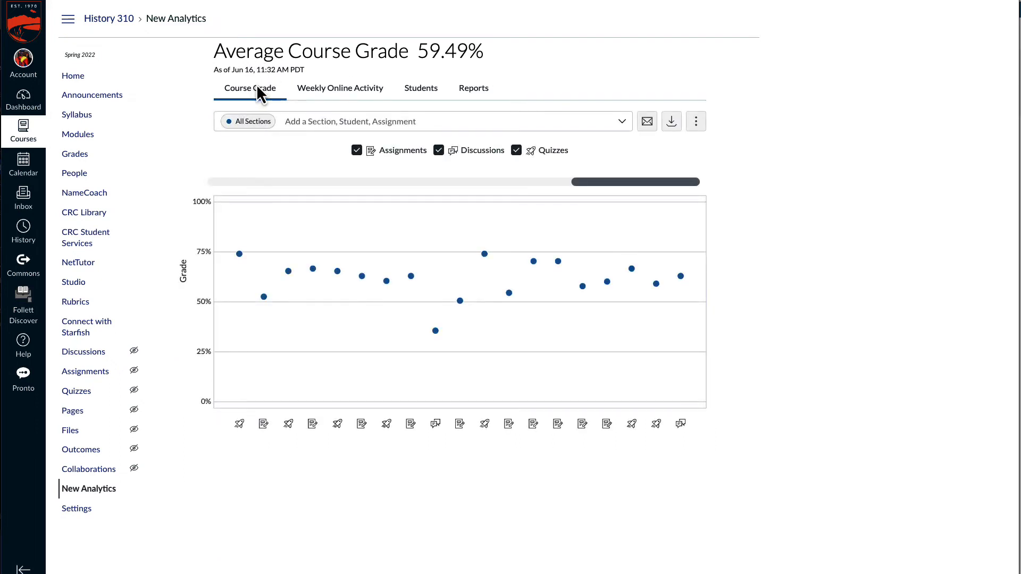
click(696, 122)
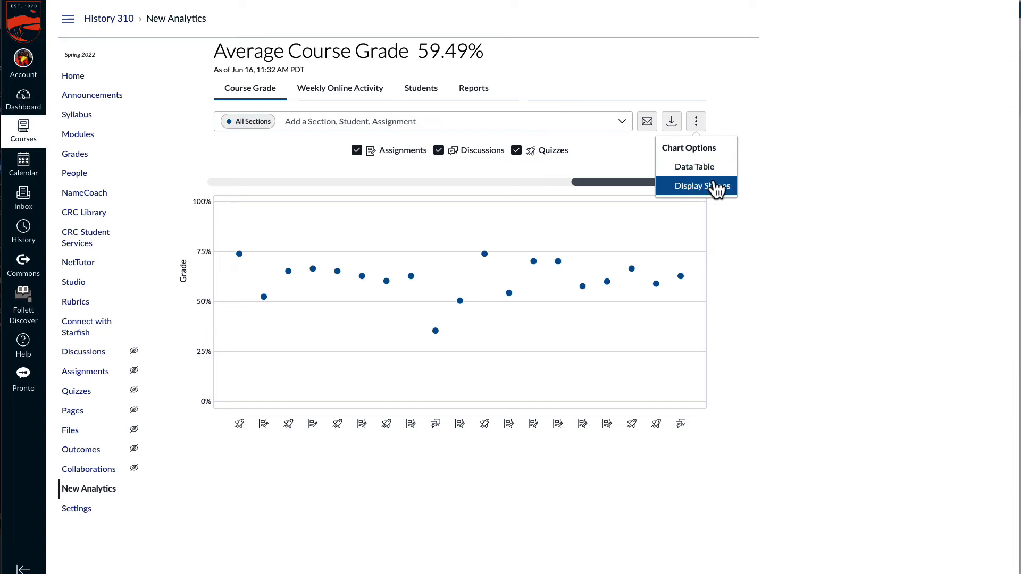
click(716, 188)
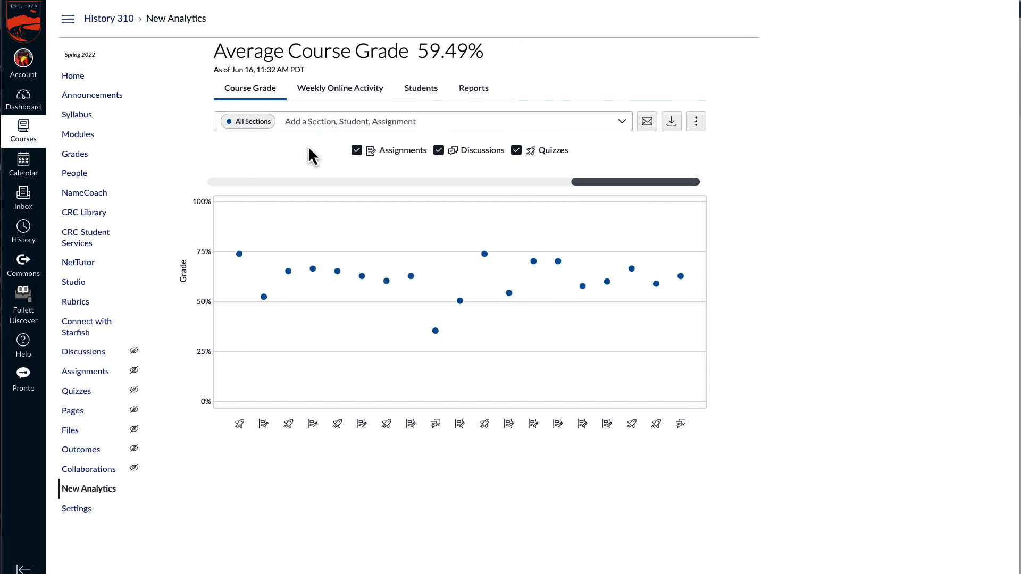
scroll(262, 88, down, 1)
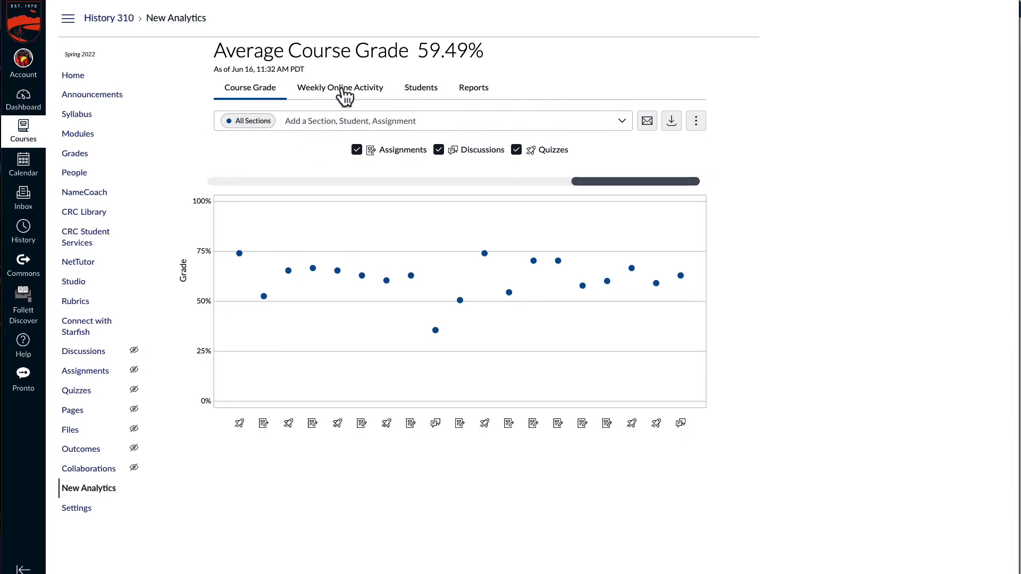
- Add two students to the comparison filter alongside All Sections
click(317, 121)
click(311, 184)
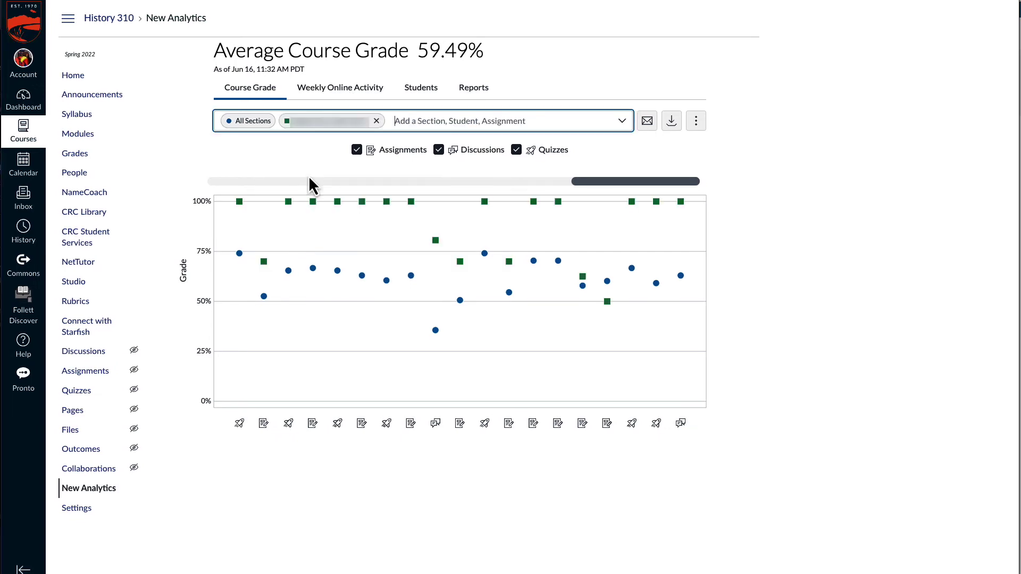
click(421, 121)
click(392, 206)
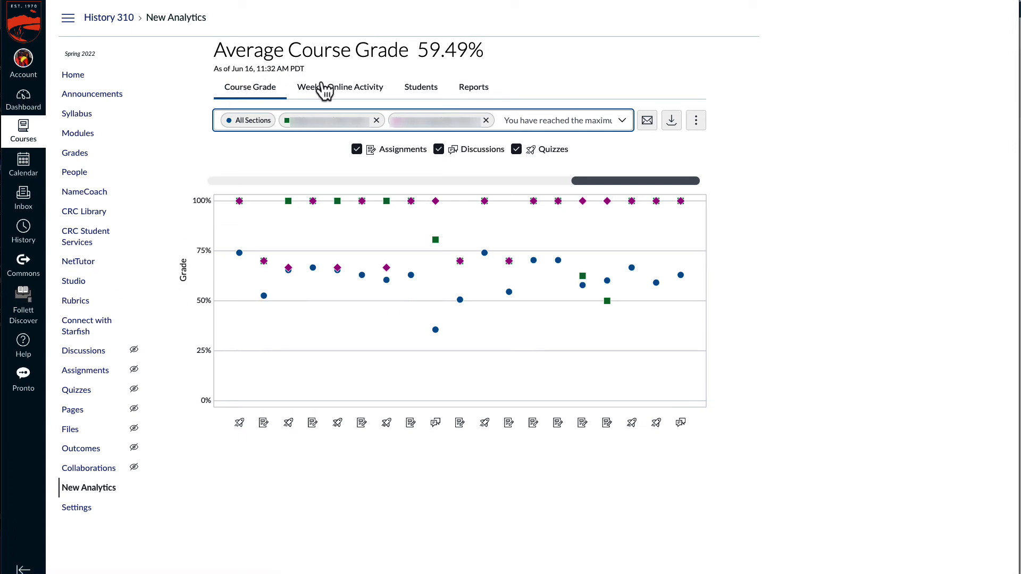
- View the Weekly Online Activity charts for the compared students and check the chart options
click(359, 86)
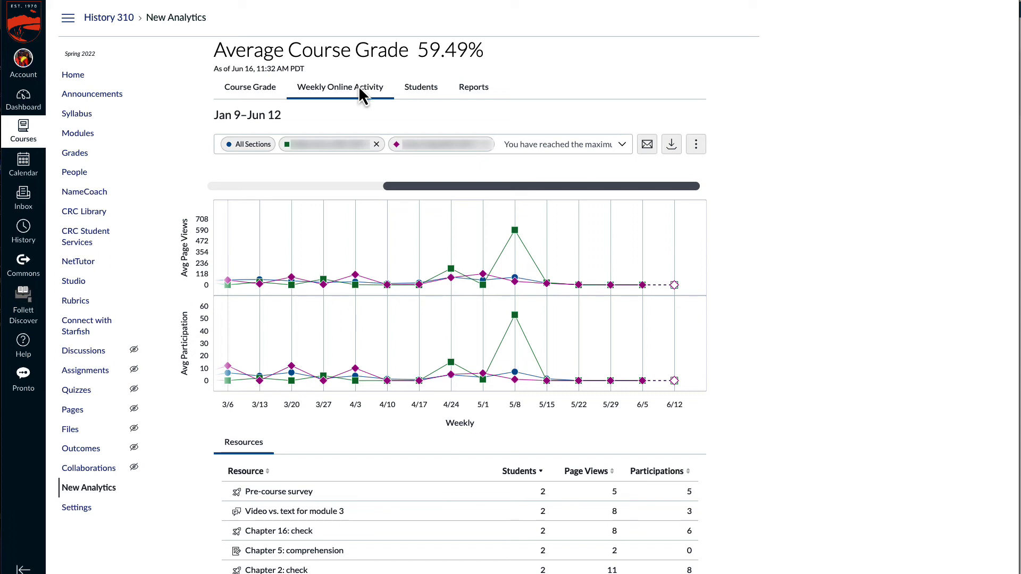
click(697, 145)
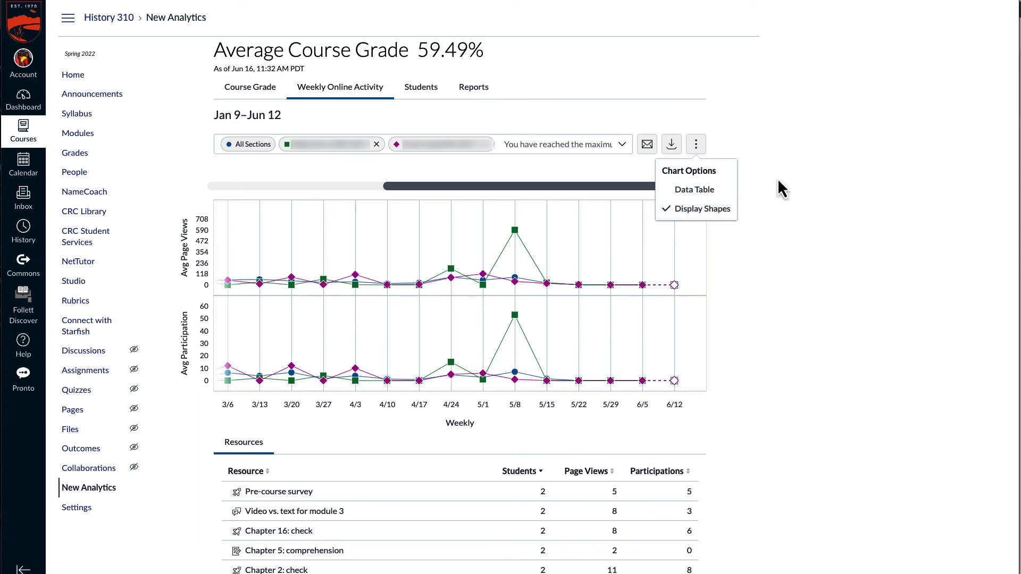
key(Escape)
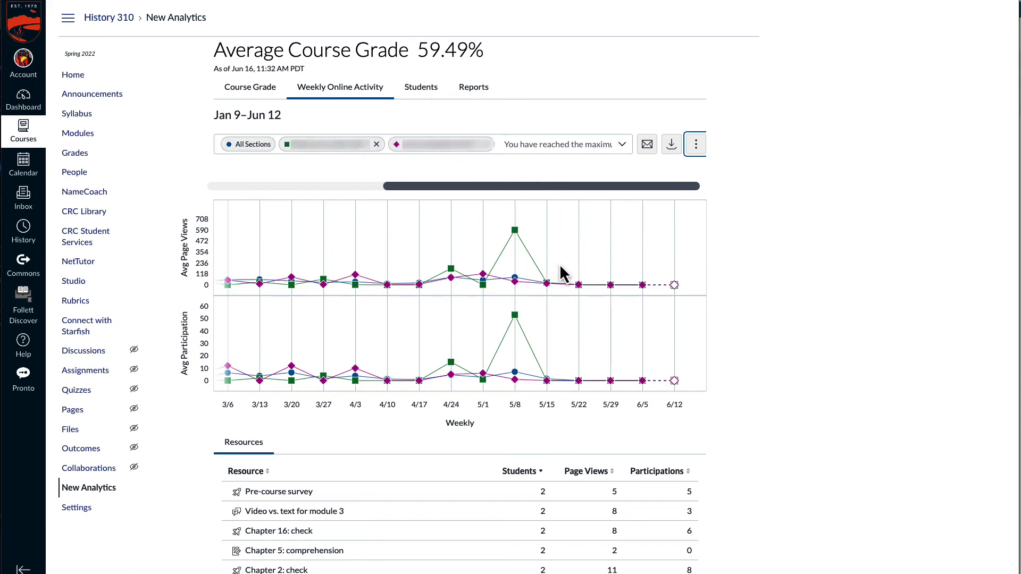
- On the Students table, remove both student comparison filters
click(426, 91)
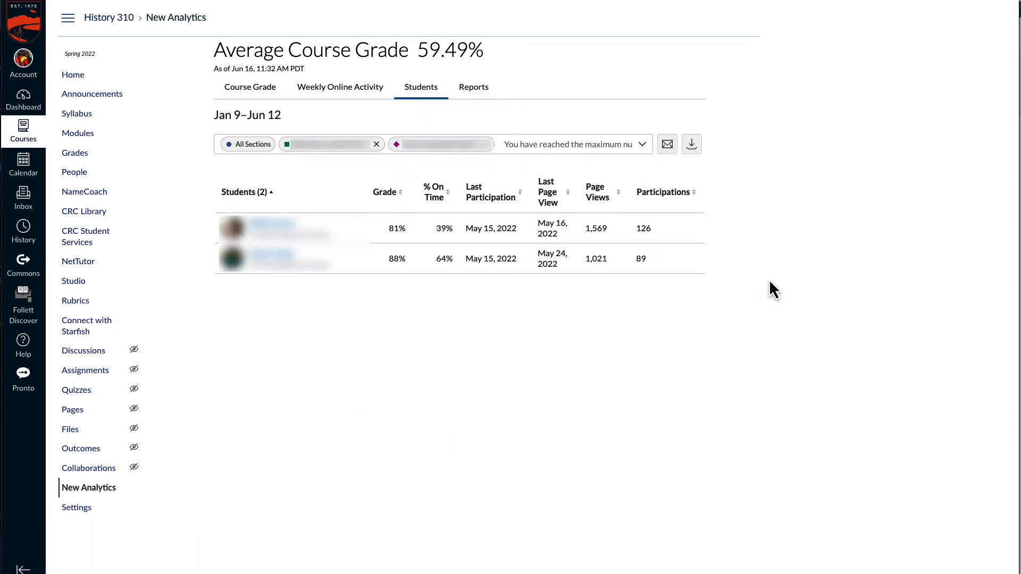
click(485, 146)
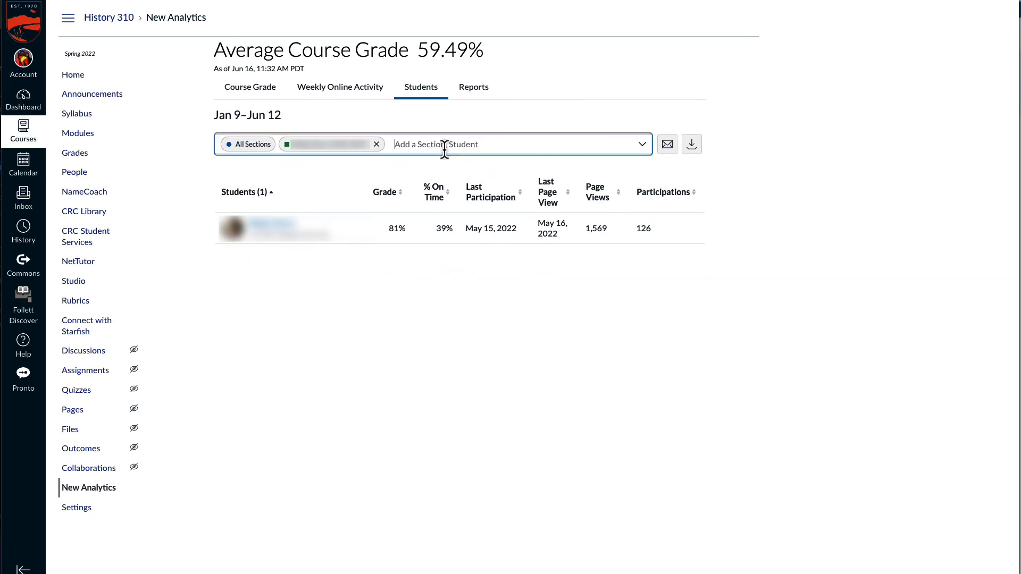
click(376, 145)
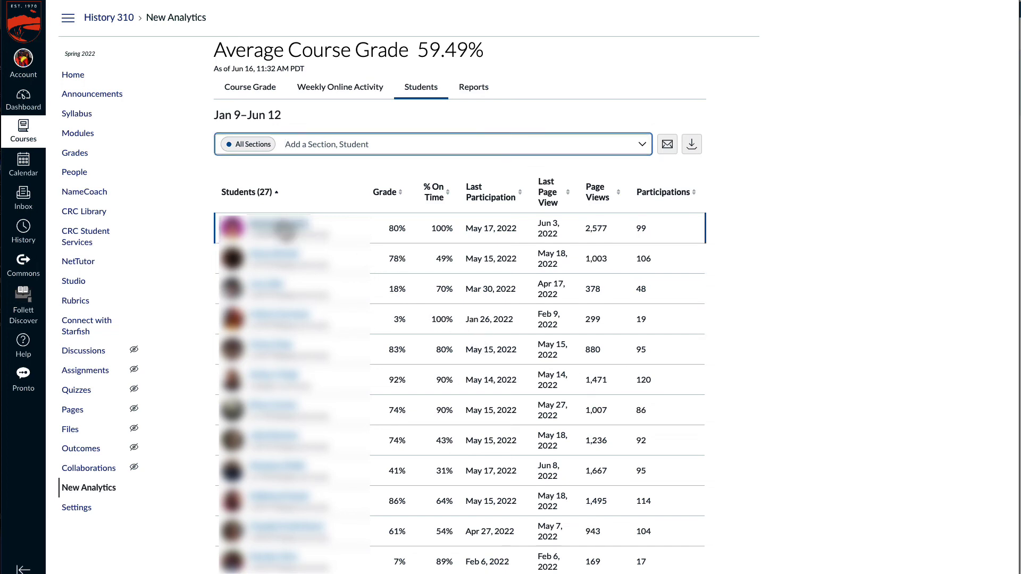
- Look at one student's individual analytics (80% grade), return to course analytics, and show the Reports list
click(282, 222)
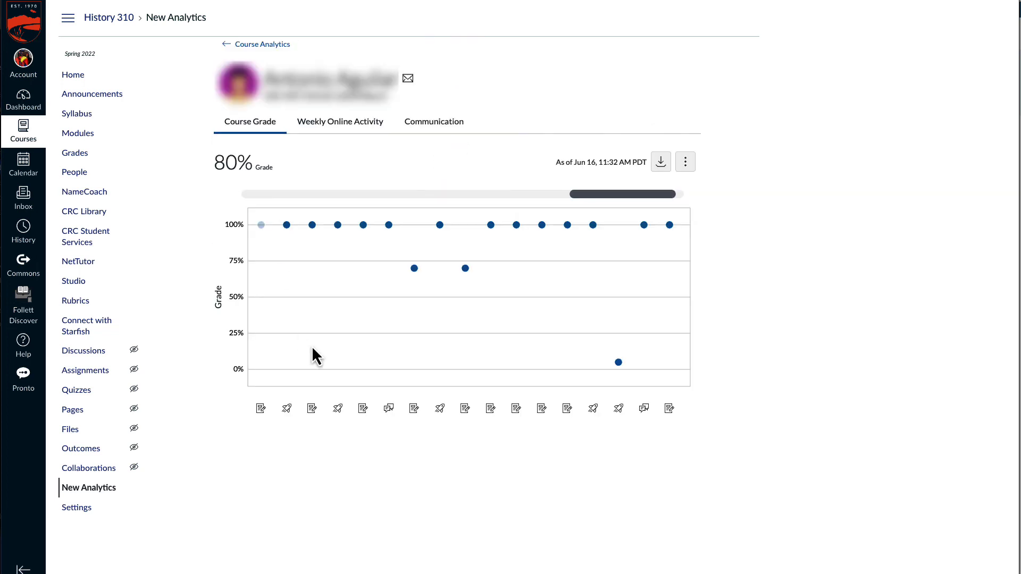
click(248, 45)
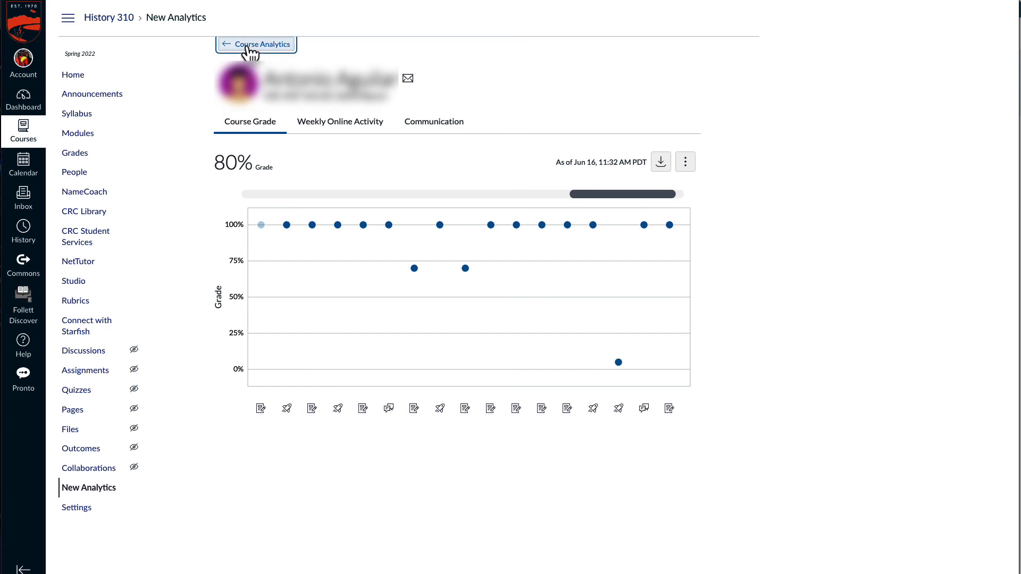
click(479, 89)
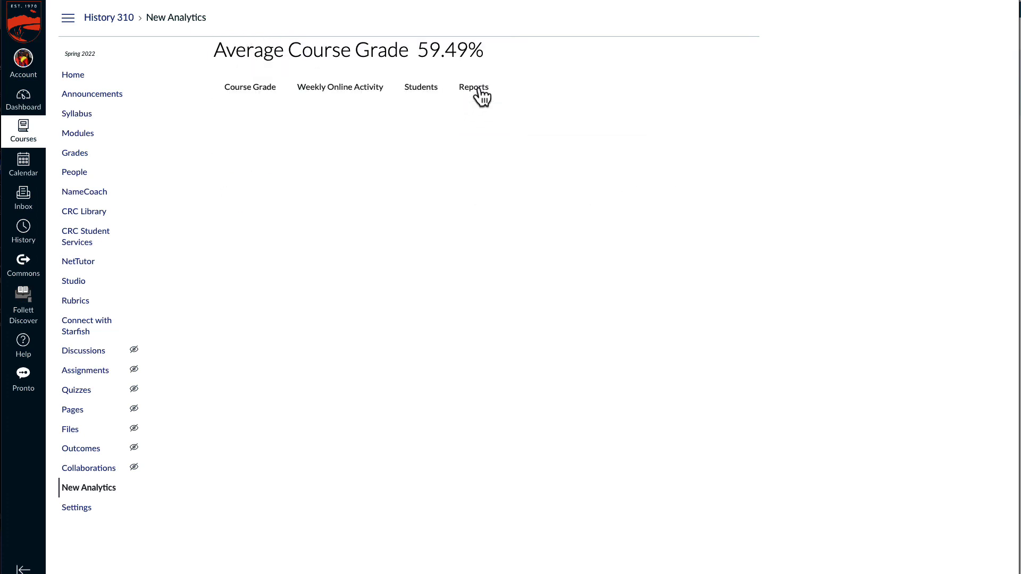